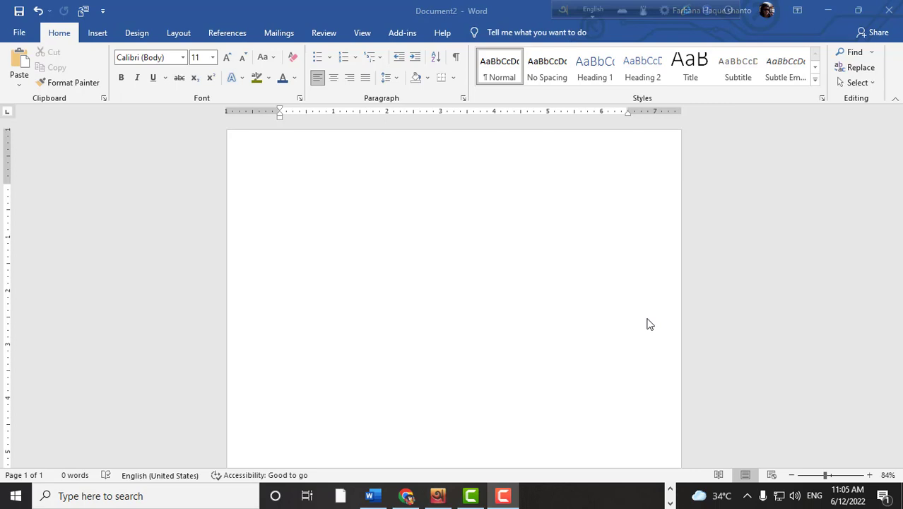
# Step: Insert the photo of four women cooking from the Downloads folder into the blank document
pyautogui.click(100, 34)
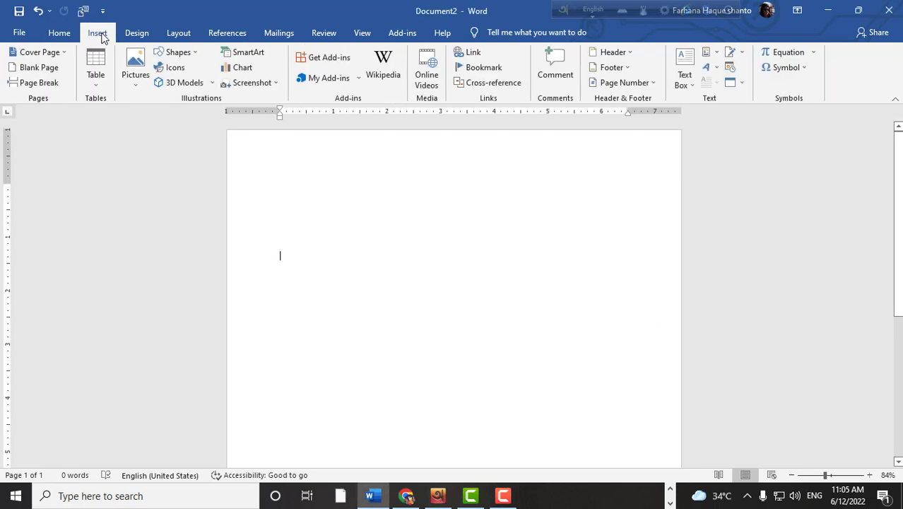
pyautogui.click(135, 71)
pyautogui.click(154, 117)
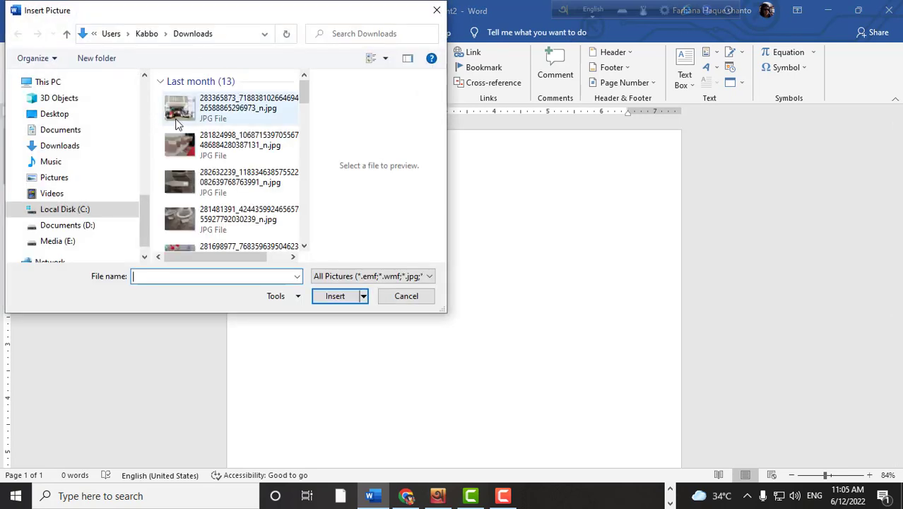
pyautogui.moveTo(304, 101); pyautogui.dragTo(305, 143)
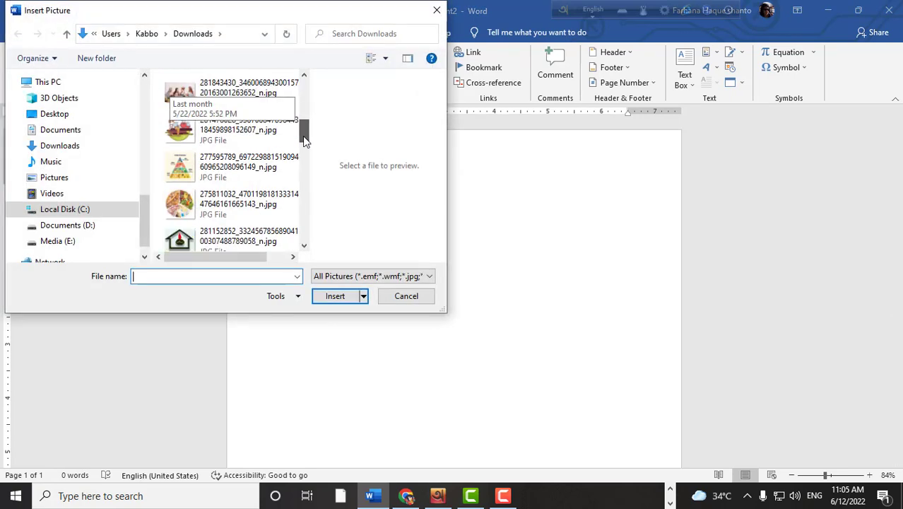
pyautogui.click(203, 104)
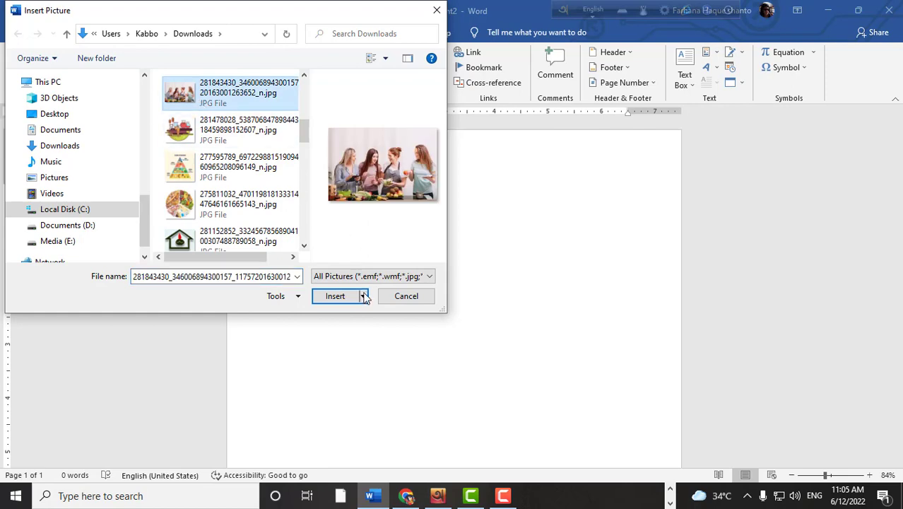
pyautogui.click(355, 295)
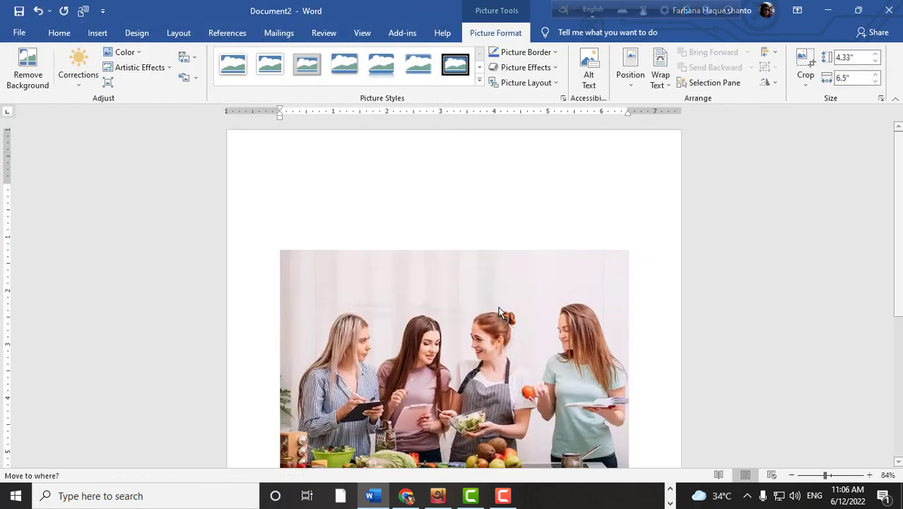
# Step: Shrink the photo of the four women to about 3.38" wide by 2.26" high and delete it
pyautogui.moveTo(628, 251); pyautogui.dragTo(602, 250)
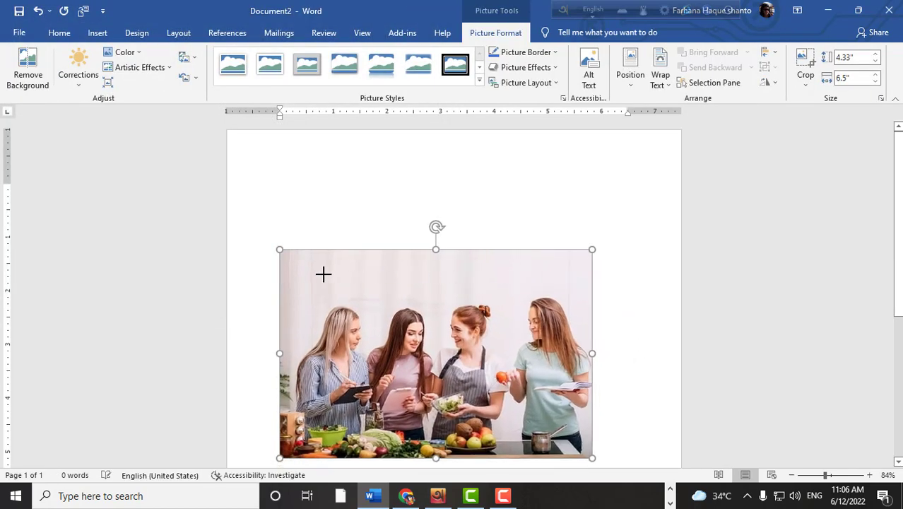
pyautogui.moveTo(592, 456); pyautogui.dragTo(460, 368)
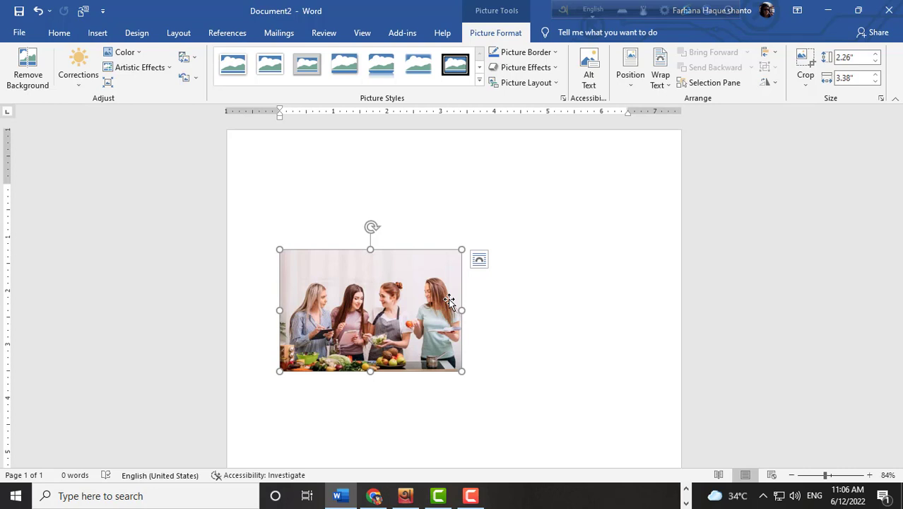
pyautogui.press('Delete')
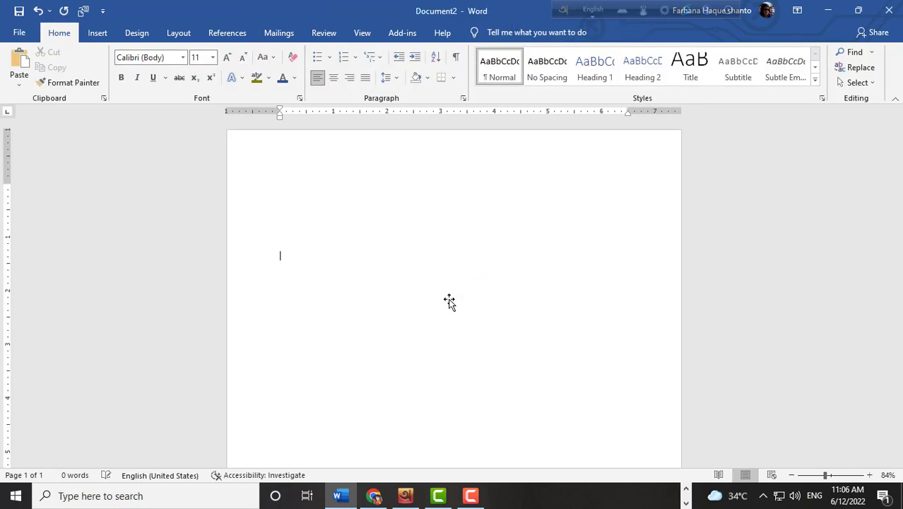
# Step: Set the page to Tabloid size (11" x 17") in landscape orientation
pyautogui.click(177, 32)
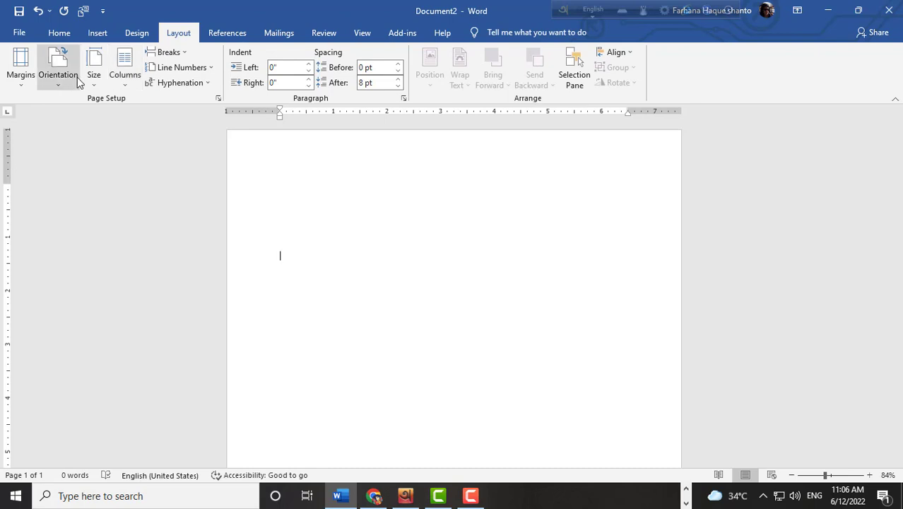
pyautogui.click(97, 80)
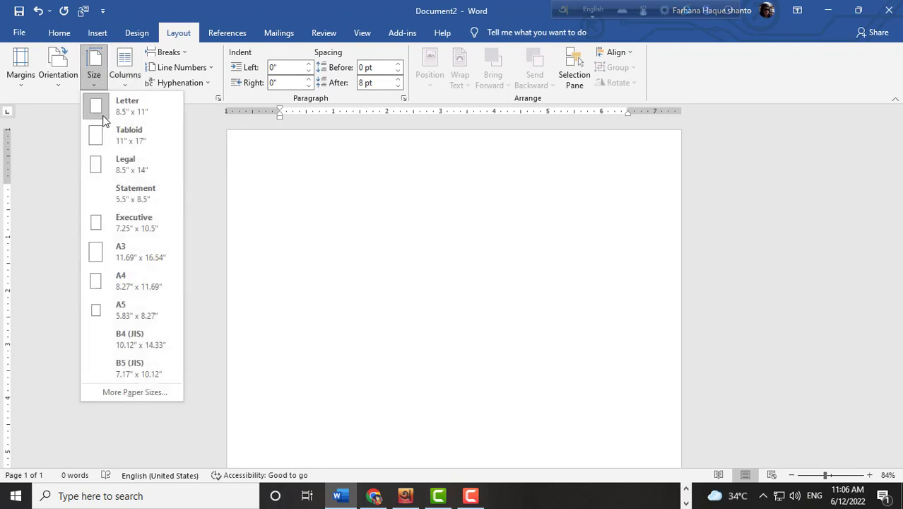
pyautogui.click(114, 138)
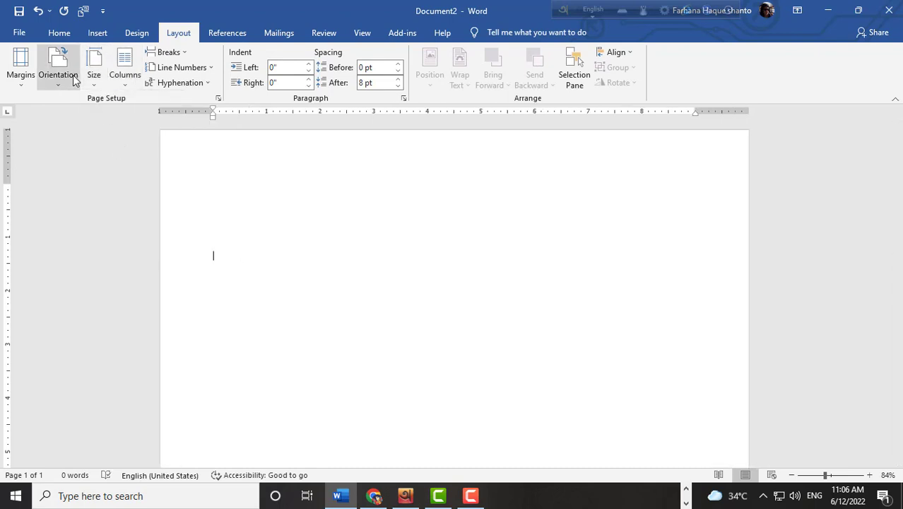
pyautogui.click(74, 82)
pyautogui.click(80, 141)
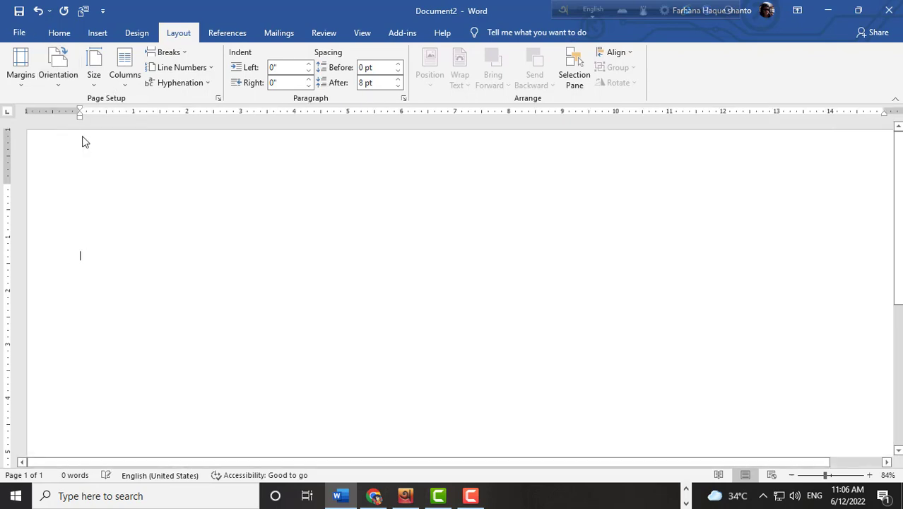
pyautogui.moveTo(821, 478)
pyautogui.mouseDown()
pyautogui.moveTo(803, 478)
pyautogui.moveTo(817, 479)
pyautogui.mouseUp()
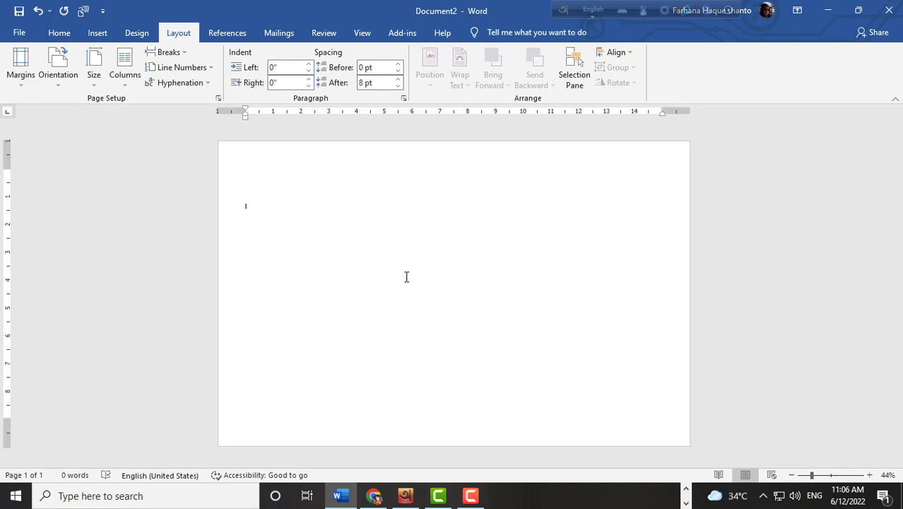
# Step: Insert the circular food chart picture from the Downloads folder onto the page
pyautogui.click(92, 40)
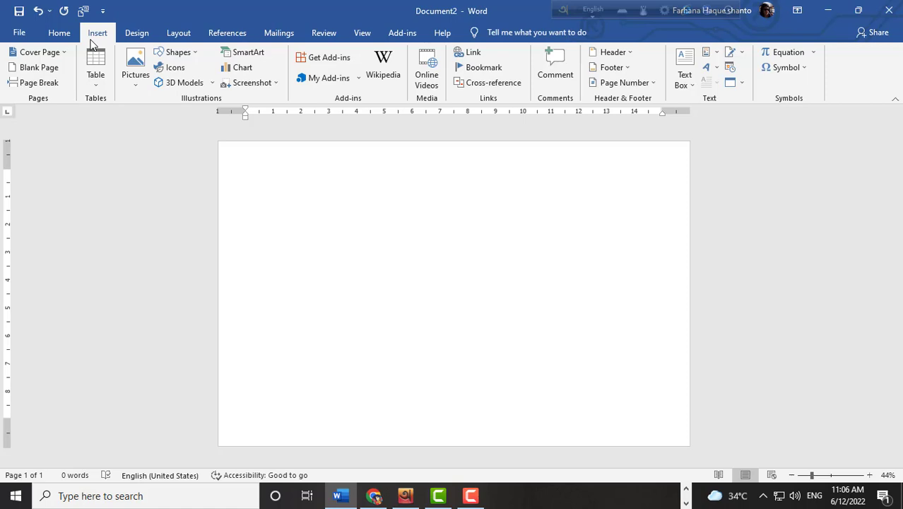
pyautogui.click(136, 74)
pyautogui.click(146, 117)
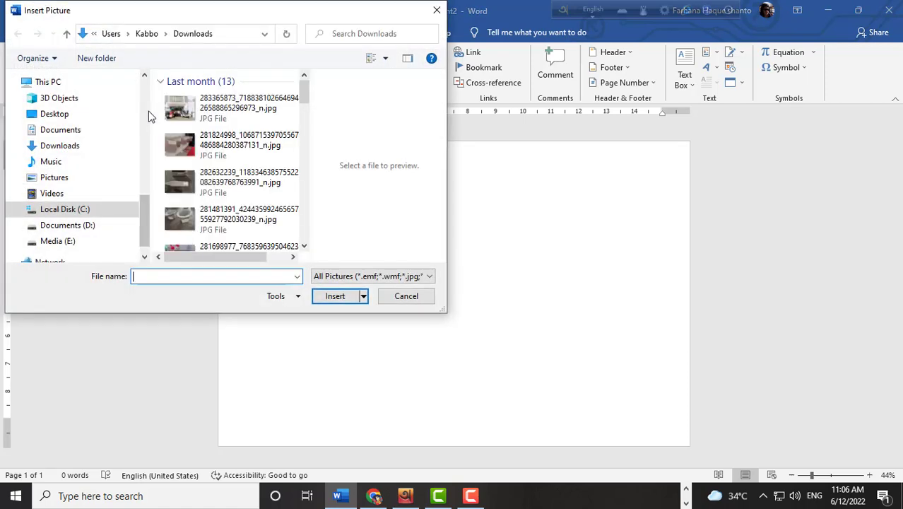
pyautogui.moveTo(309, 96); pyautogui.dragTo(306, 142)
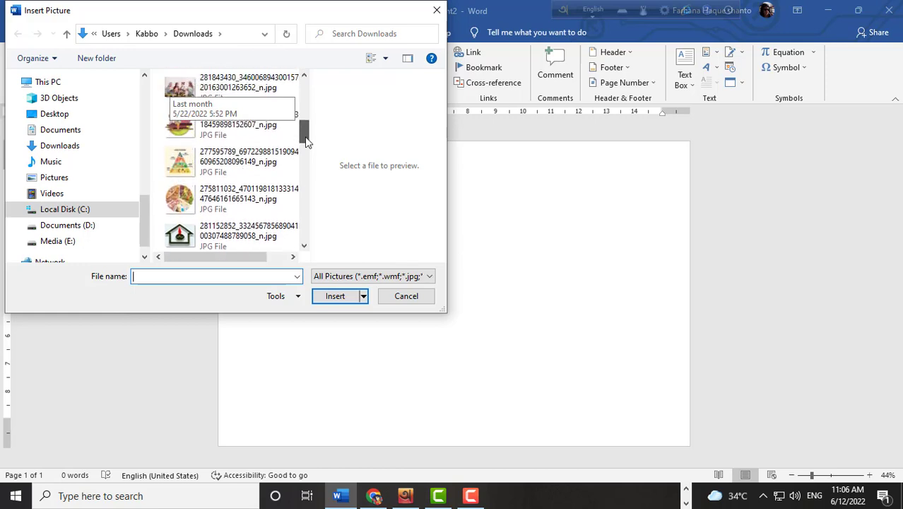
pyautogui.click(212, 193)
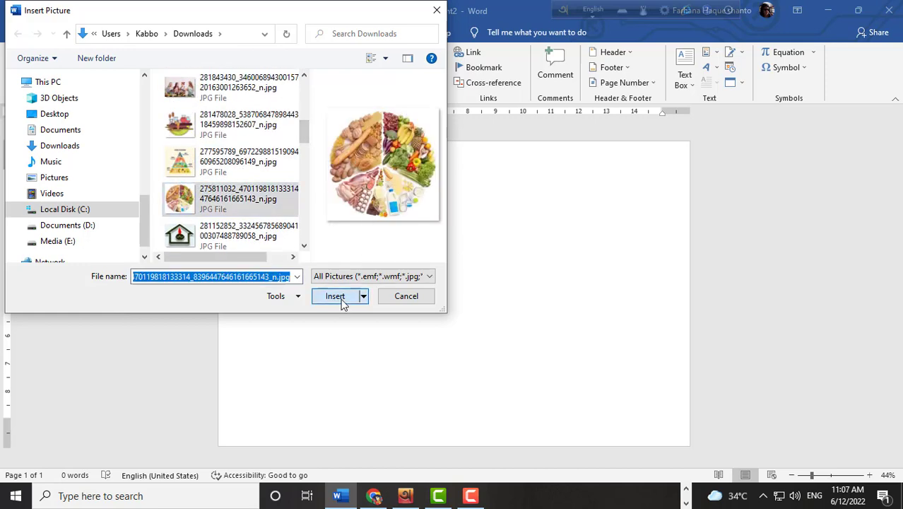
pyautogui.click(336, 296)
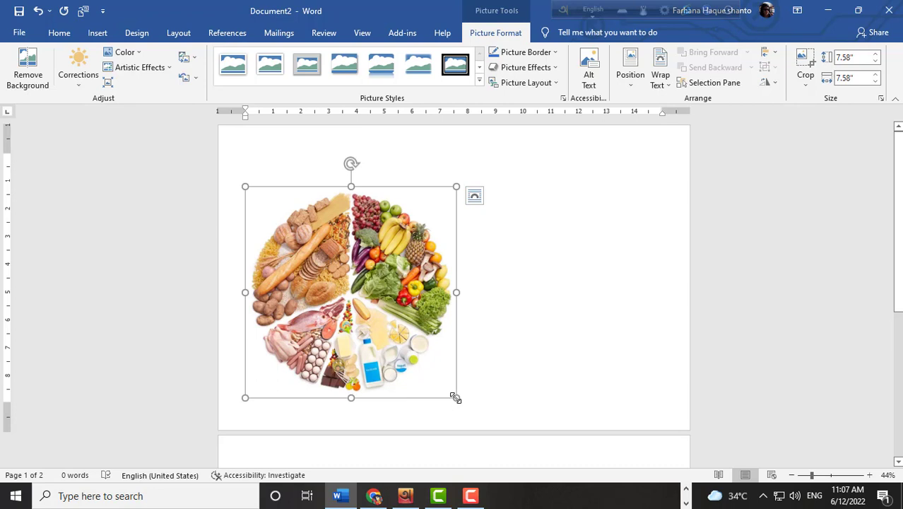
# Step: Shrink the circular food picture to about 3.21" square and set its text wrapping to In Front of Text
pyautogui.moveTo(455, 397); pyautogui.dragTo(339, 254)
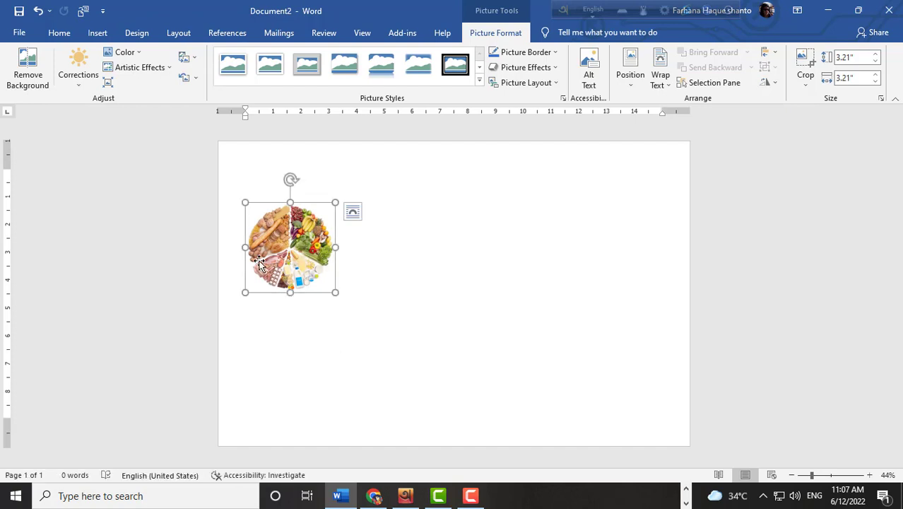
pyautogui.click(458, 238)
pyautogui.click(313, 245)
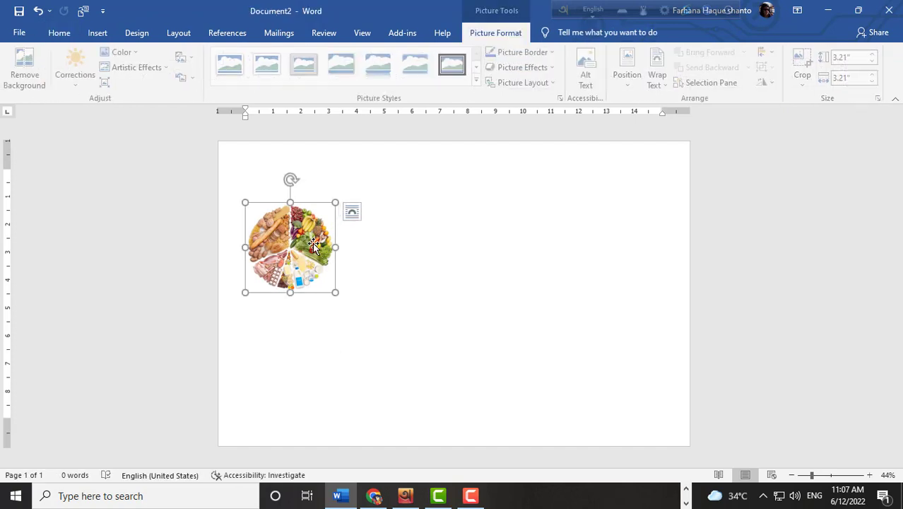
pyautogui.click(664, 81)
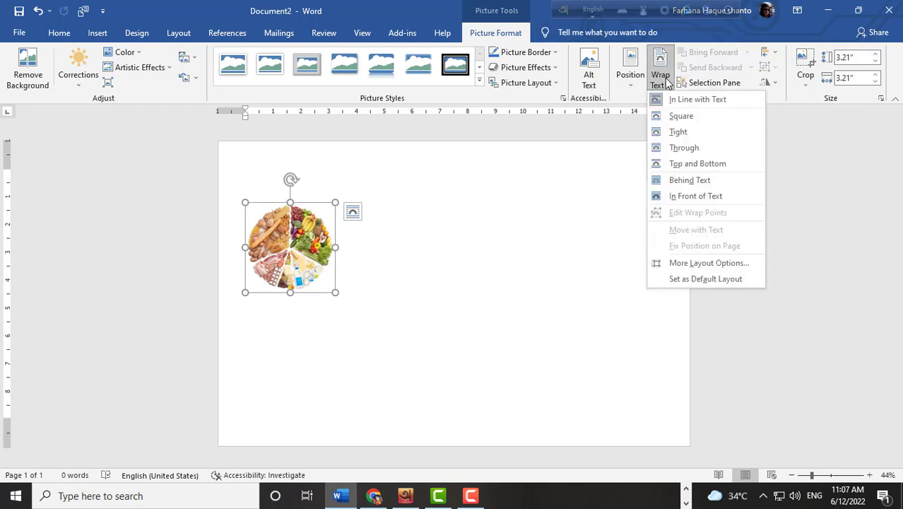
pyautogui.click(698, 201)
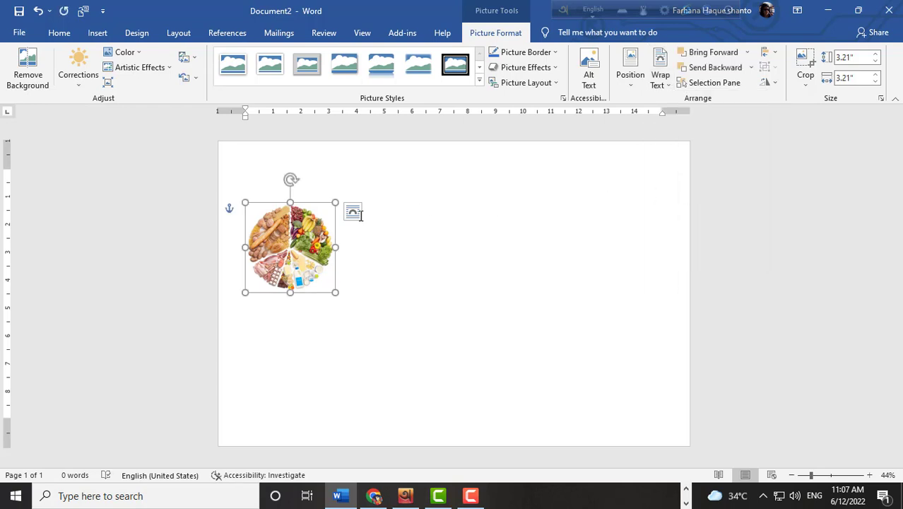
# Step: Enlarge the circular food picture to about 4.19" square and move it to the upper right of the page
pyautogui.moveTo(304, 241); pyautogui.dragTo(315, 214)
pyautogui.moveTo(355, 270); pyautogui.dragTo(383, 293)
pyautogui.moveTo(338, 250); pyautogui.dragTo(569, 245)
pyautogui.click(330, 265)
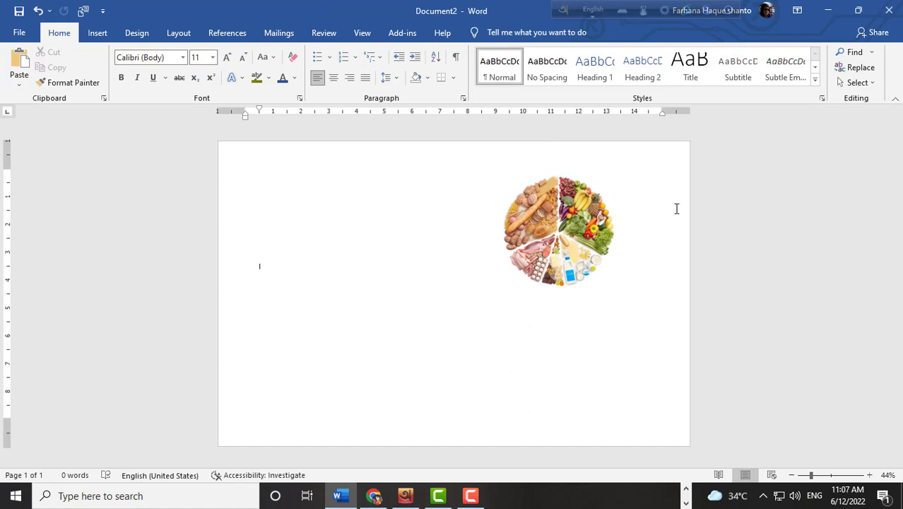
# Step: Review the text wrapping options of the circular food picture, keeping In Front of Text
pyautogui.click(583, 241)
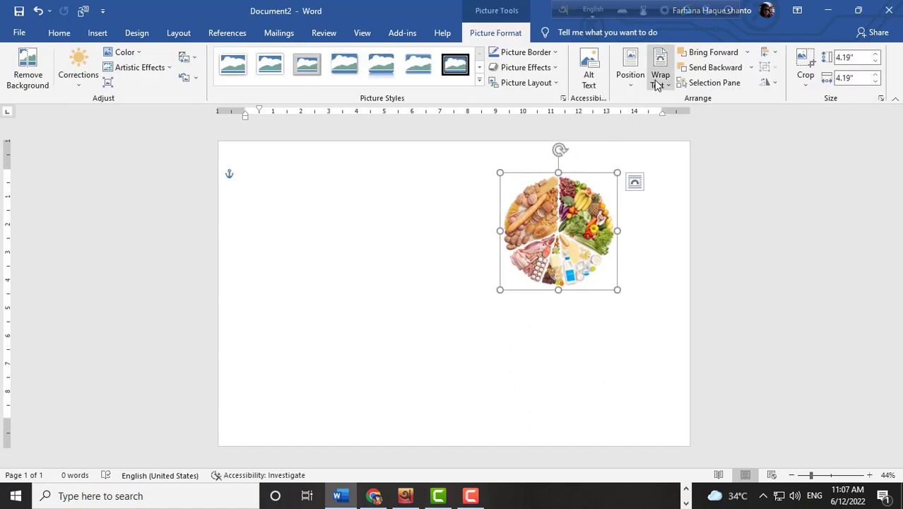
pyautogui.click(660, 79)
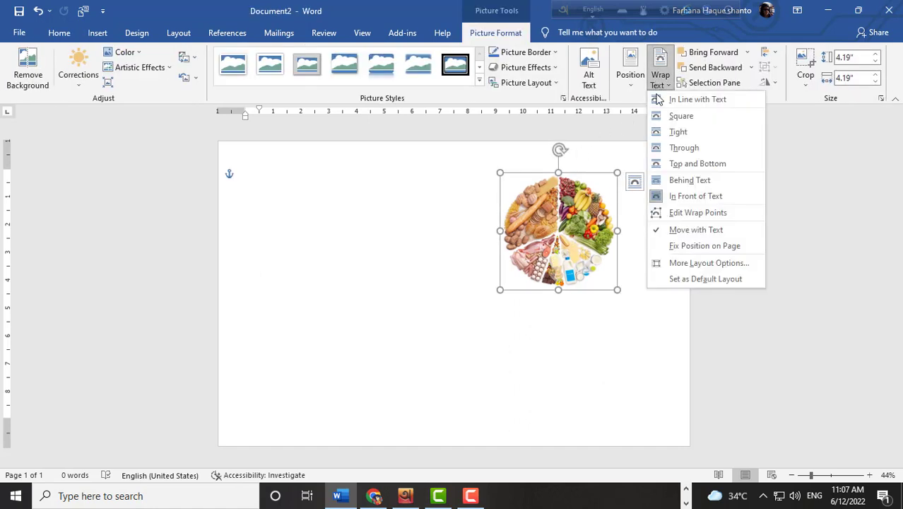
pyautogui.click(713, 200)
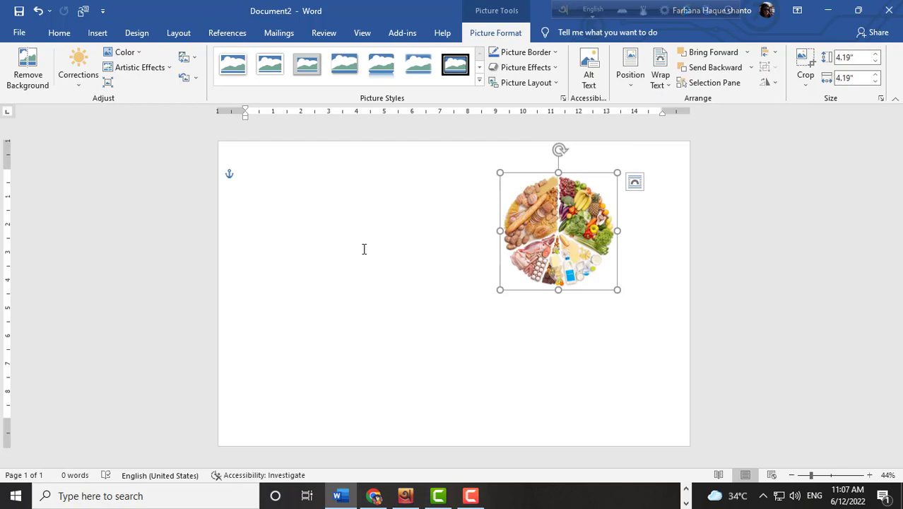
pyautogui.click(407, 244)
pyautogui.click(586, 248)
# Step: Insert the food bowl illustration from the Downloads folder in the empty area beside the circular food picture
pyautogui.click(389, 255)
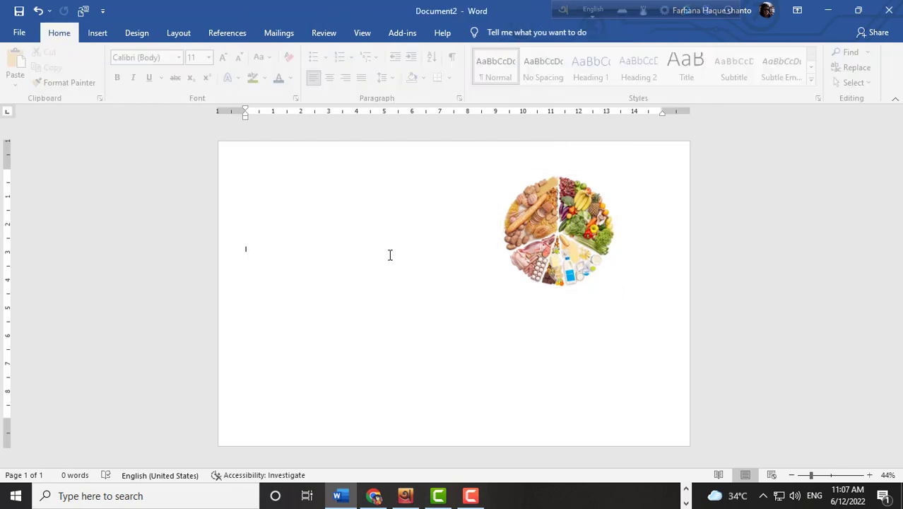
pyautogui.click(88, 37)
pyautogui.click(135, 71)
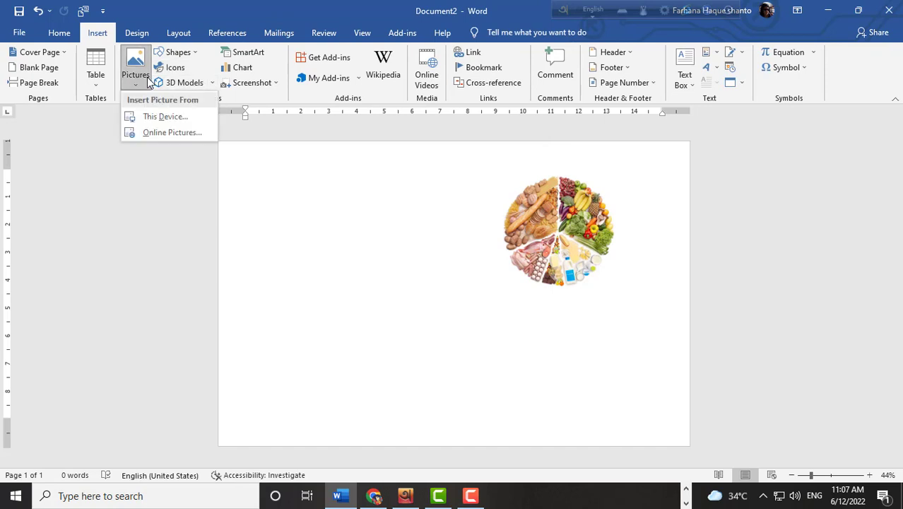
pyautogui.click(155, 122)
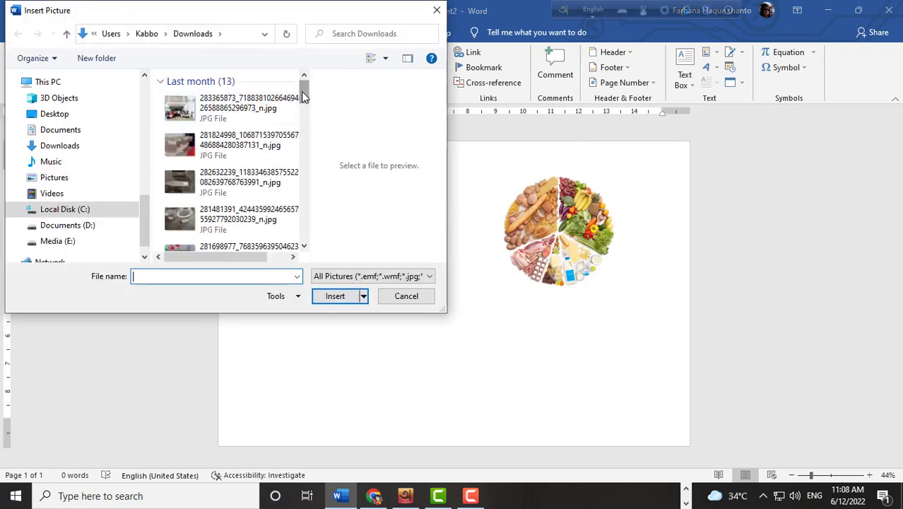
pyautogui.moveTo(300, 91); pyautogui.dragTo(304, 135)
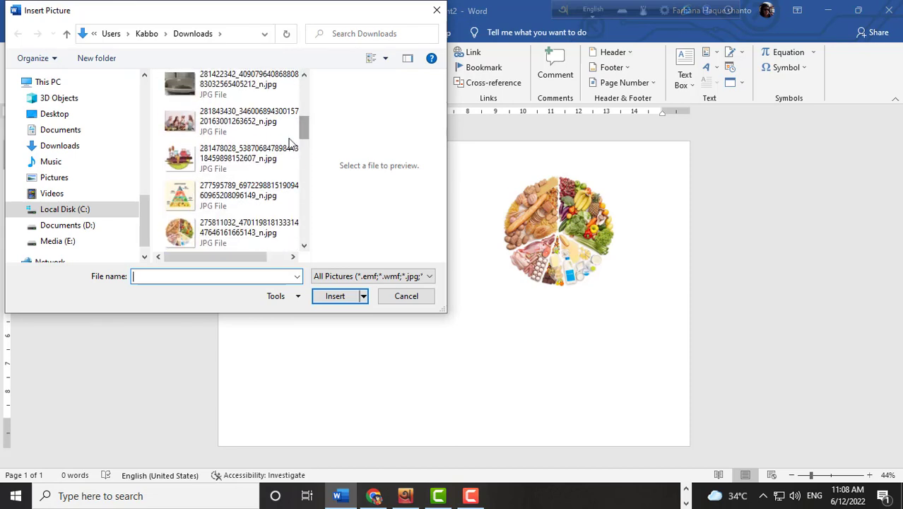
pyautogui.click(209, 164)
pyautogui.click(335, 296)
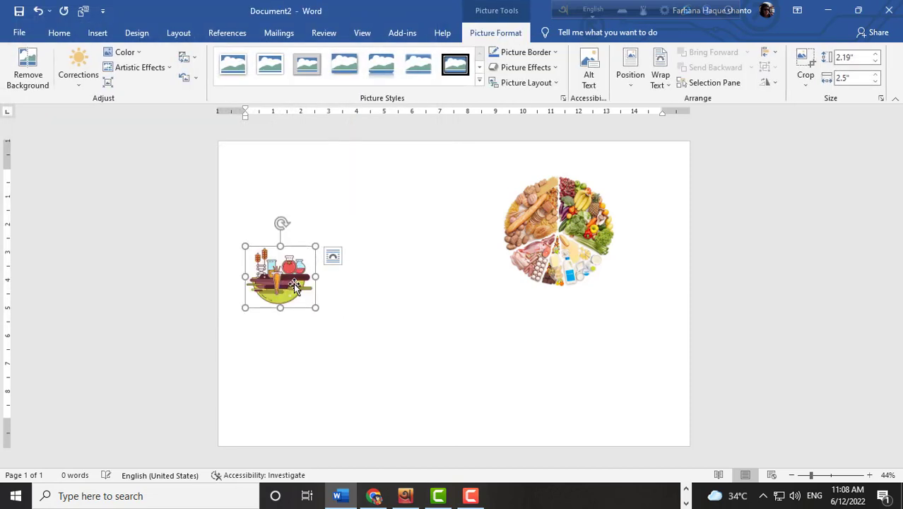
# Step: Position the food bowl illustration at the middle left of the page with text wrapping
pyautogui.click(312, 291)
pyautogui.click(268, 285)
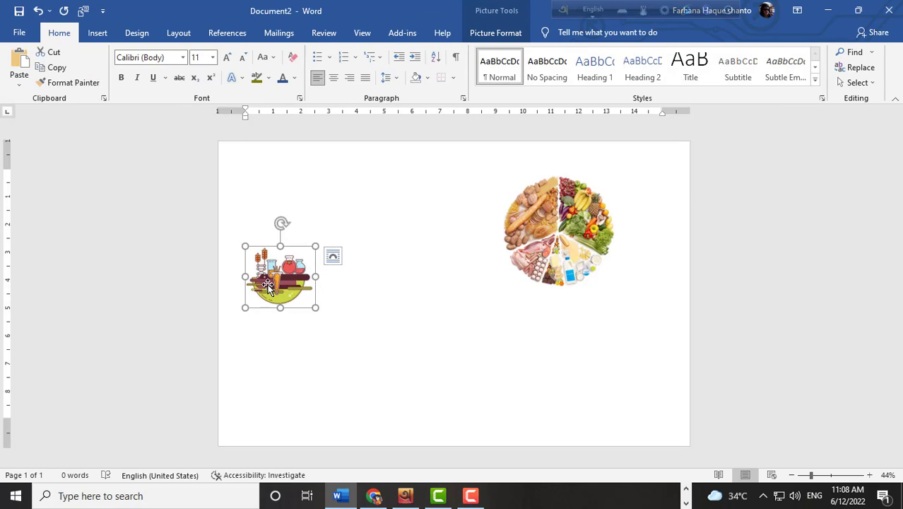
pyautogui.click(419, 276)
pyautogui.click(283, 285)
pyautogui.click(493, 39)
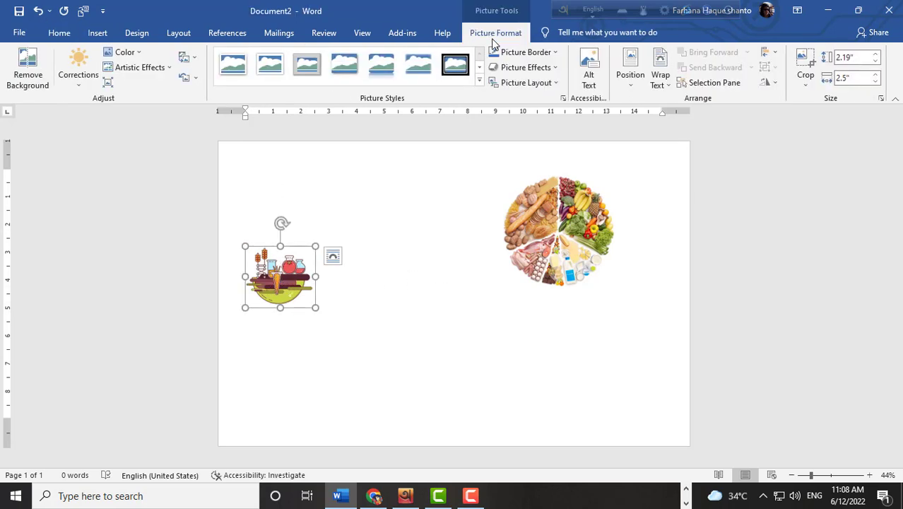
pyautogui.click(632, 63)
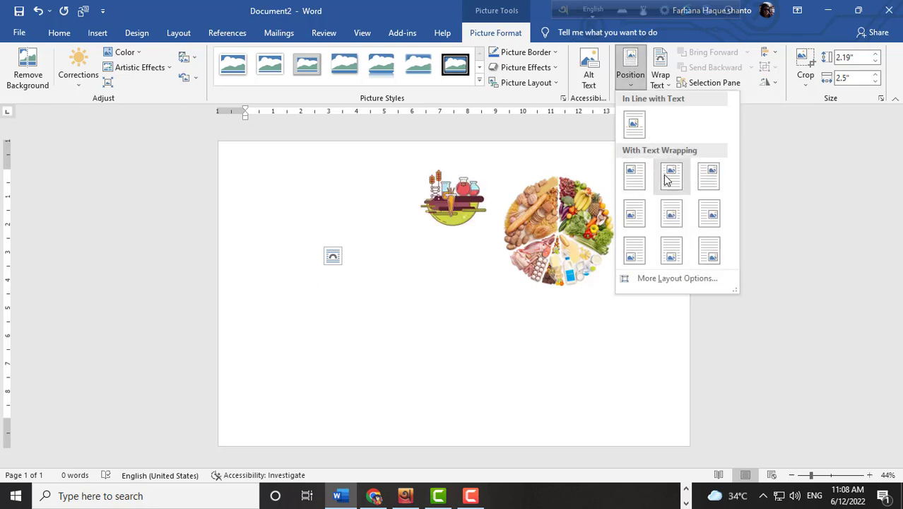
pyautogui.click(633, 212)
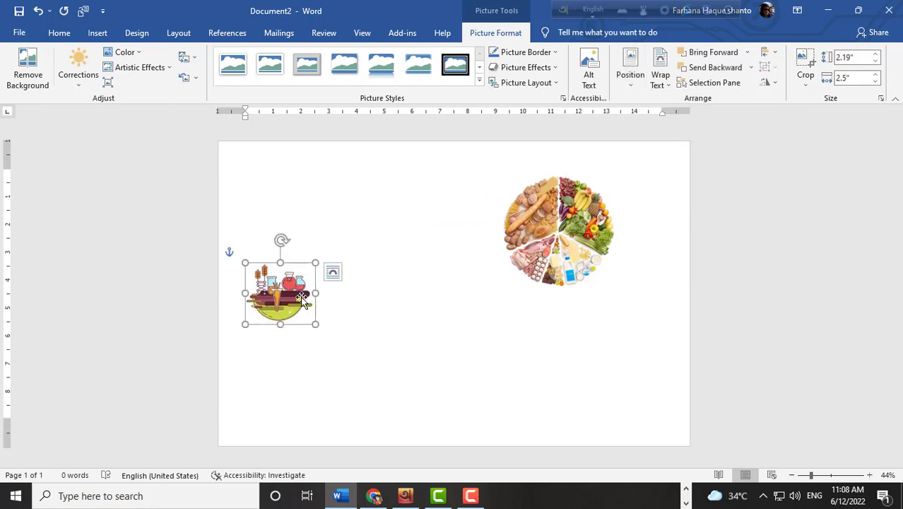
# Step: Enlarge the food bowl illustration to about 3.52" high by 4.02" wide and move it to the upper left of the page
pyautogui.moveTo(284, 290); pyautogui.dragTo(305, 235)
pyautogui.moveTo(329, 276); pyautogui.dragTo(379, 310)
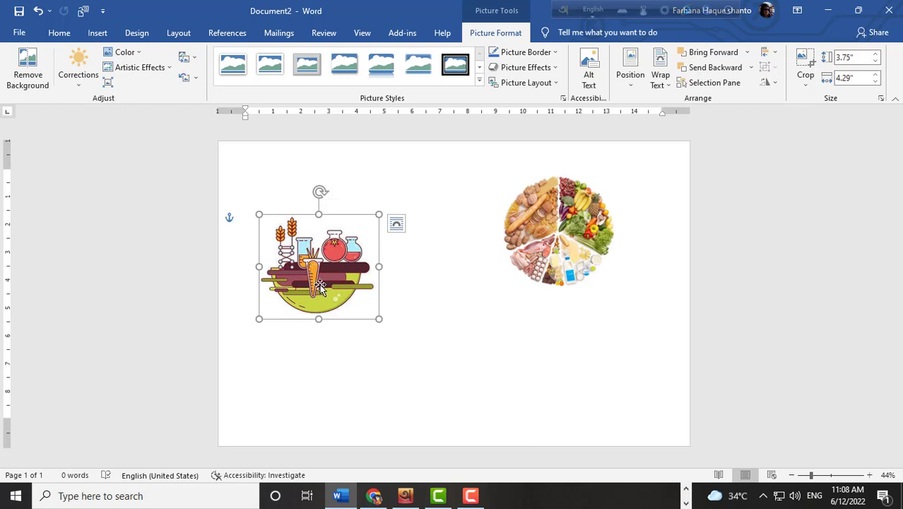
pyautogui.moveTo(320, 286); pyautogui.dragTo(336, 257)
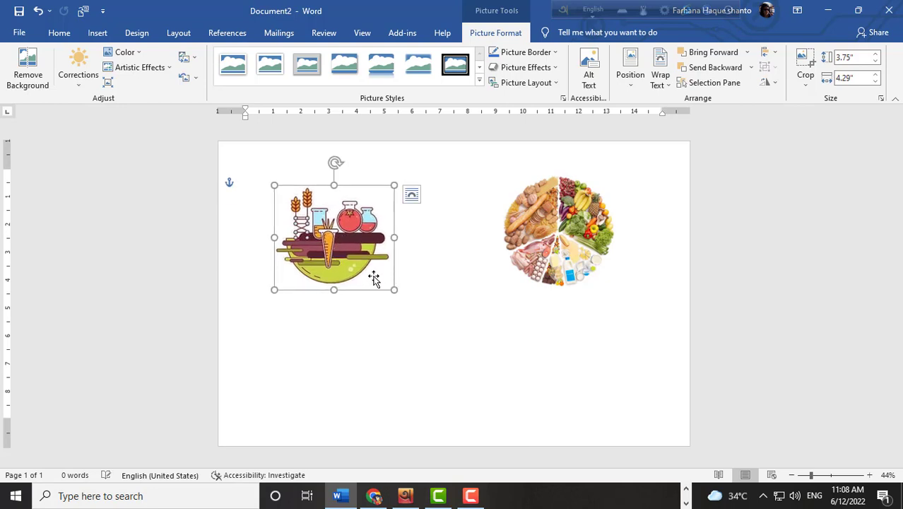
pyautogui.moveTo(389, 285); pyautogui.dragTo(382, 278)
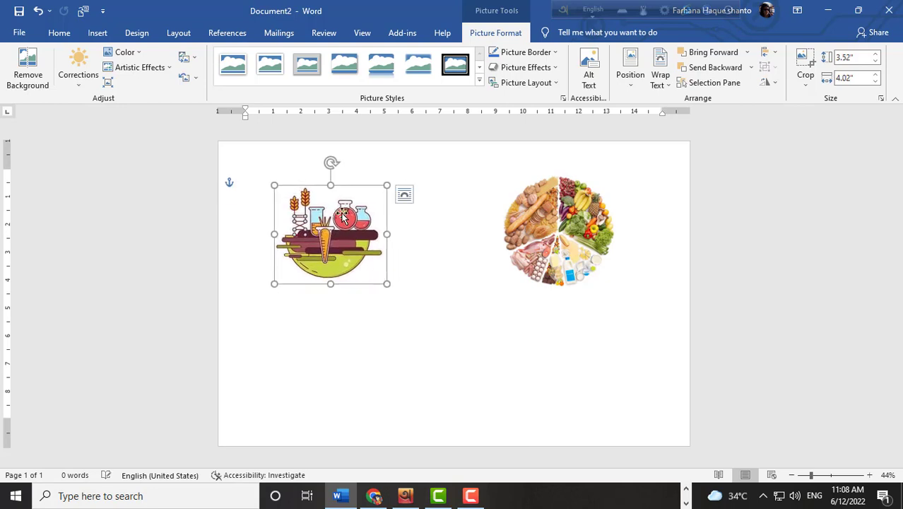
pyautogui.moveTo(323, 236); pyautogui.dragTo(293, 234)
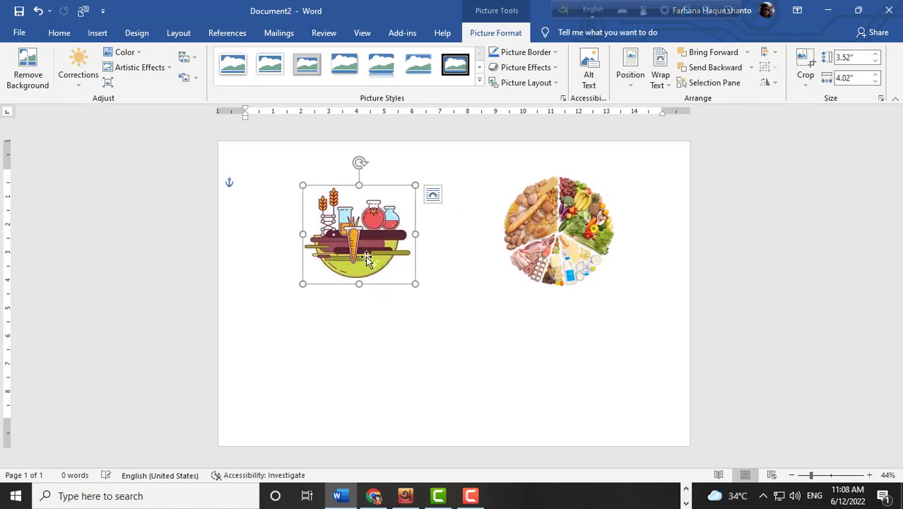
# Step: Review the text-wrapping position presets for the food bowl illustration, keeping its current placement
pyautogui.click(416, 313)
pyautogui.click(356, 229)
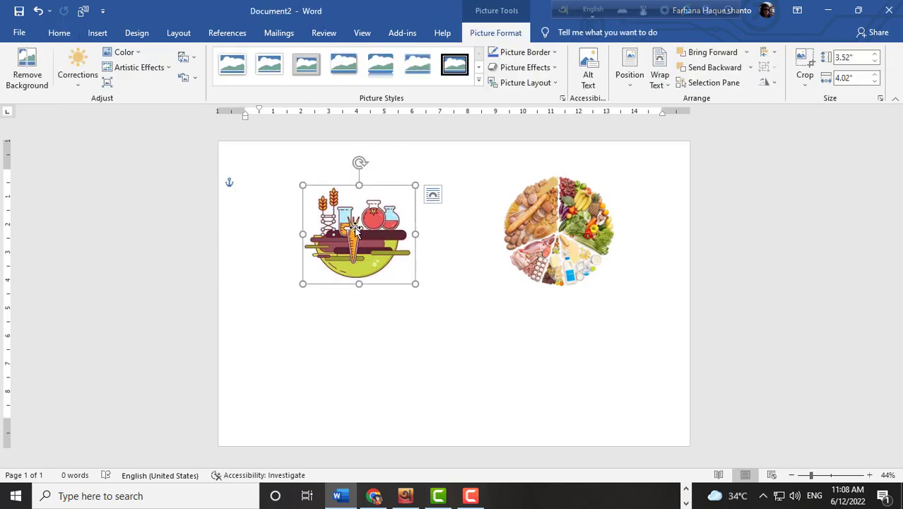
pyautogui.click(629, 68)
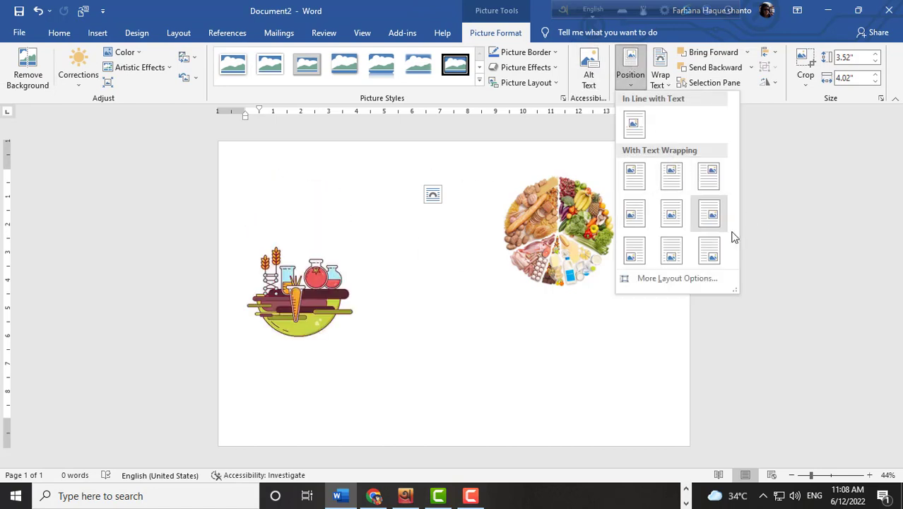
pyautogui.click(485, 156)
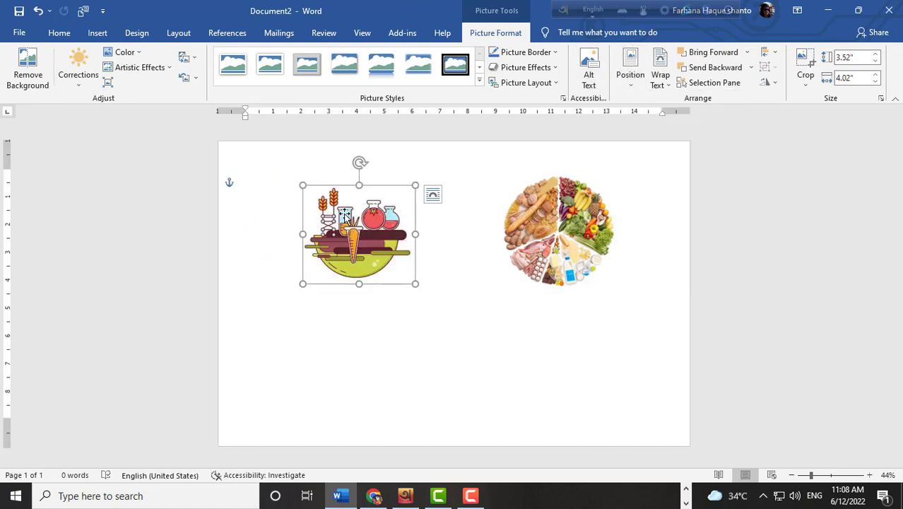
pyautogui.click(423, 338)
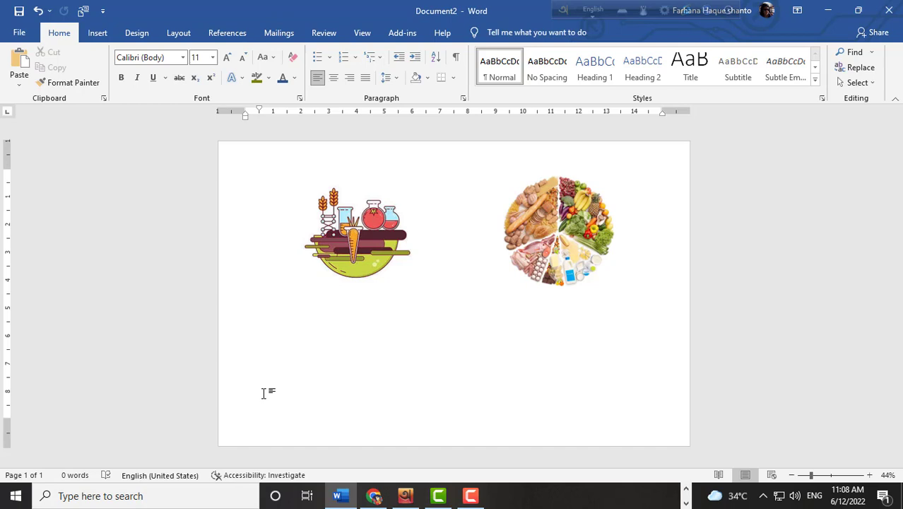
# Step: Insert a built-in text box, enlarge it to about 3.67" high by 7.67" wide, and place it below the two pictures
pyautogui.click(256, 265)
pyautogui.click(99, 33)
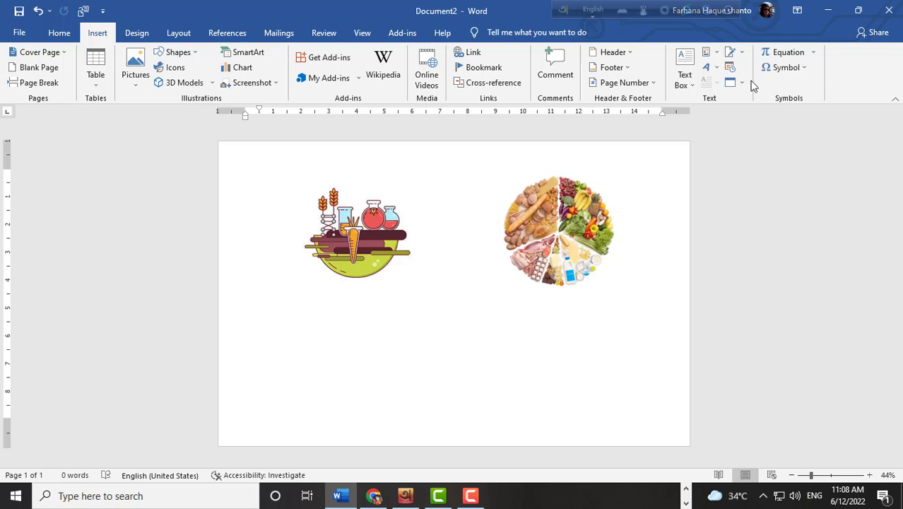
pyautogui.click(687, 73)
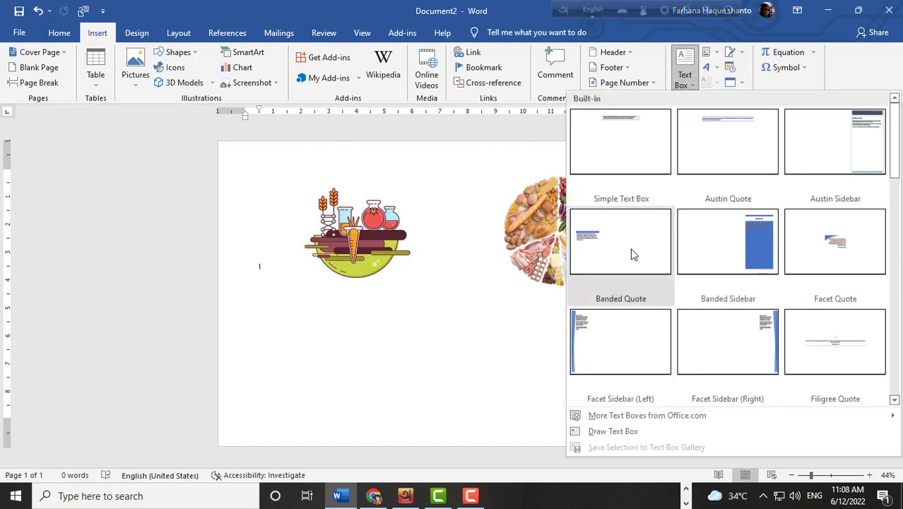
pyautogui.click(739, 150)
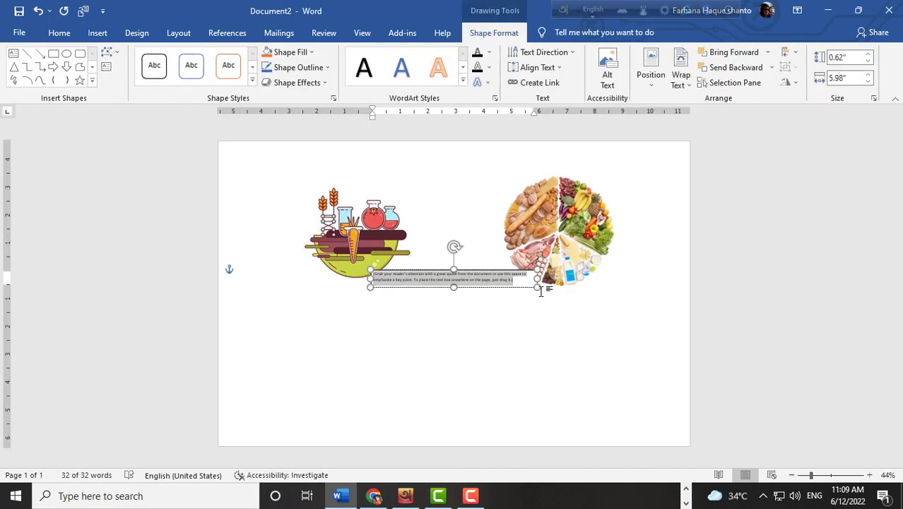
pyautogui.moveTo(537, 285); pyautogui.dragTo(575, 361)
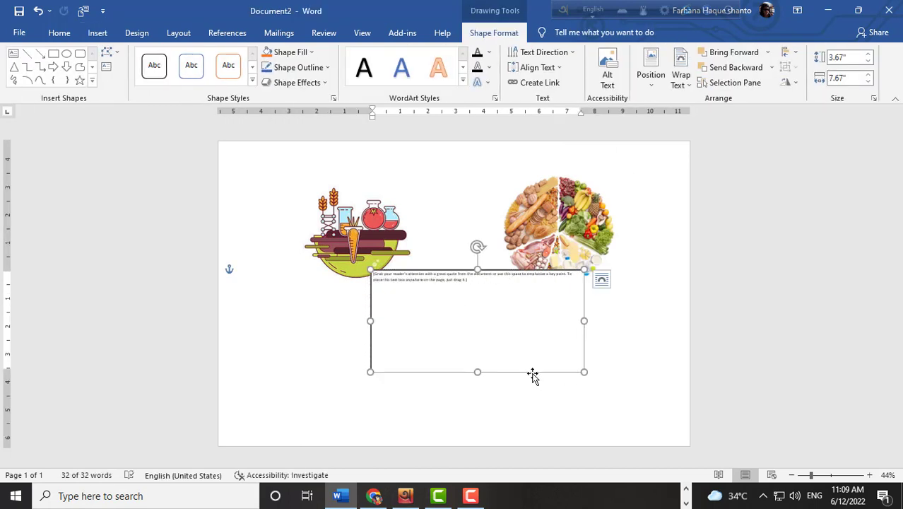
pyautogui.moveTo(532, 375); pyautogui.dragTo(495, 395)
# Step: Replace the text box's placeholder text with the food pyramid picture from the Downloads folder
pyautogui.click(427, 337)
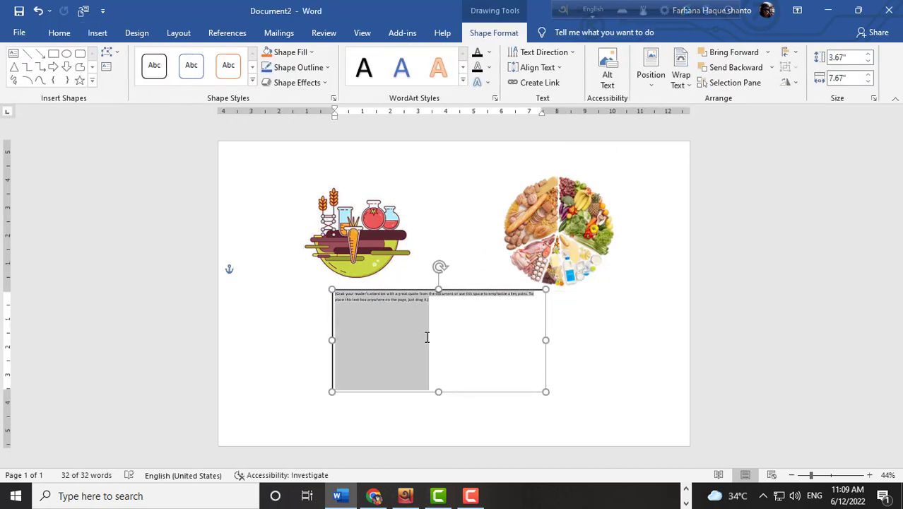
pyautogui.press('Delete')
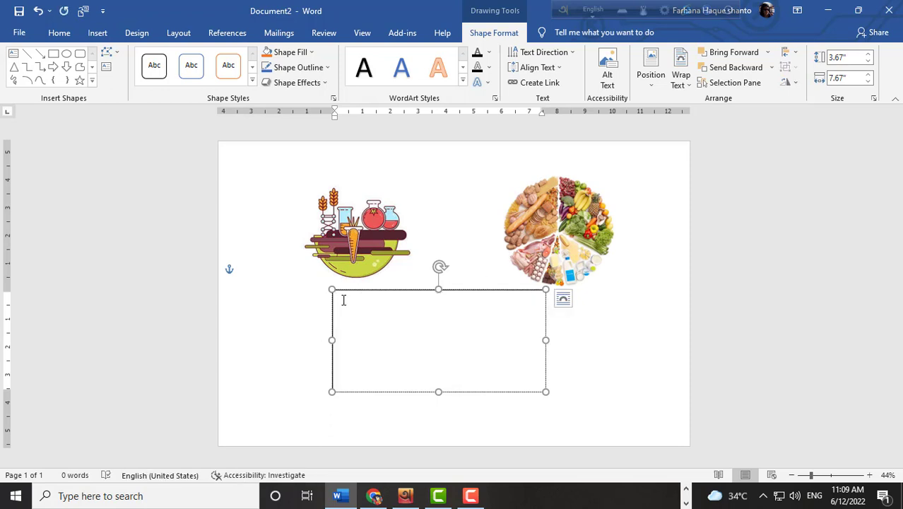
pyautogui.click(99, 34)
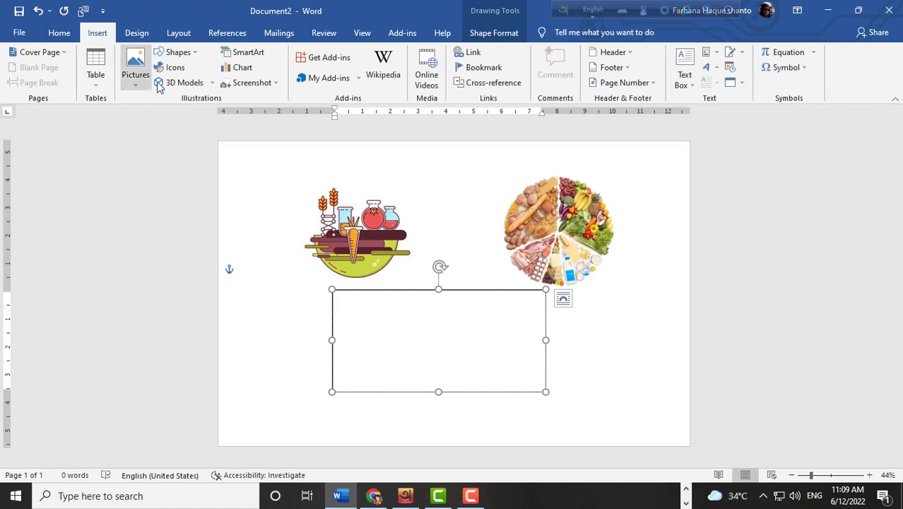
pyautogui.click(135, 74)
pyautogui.click(157, 115)
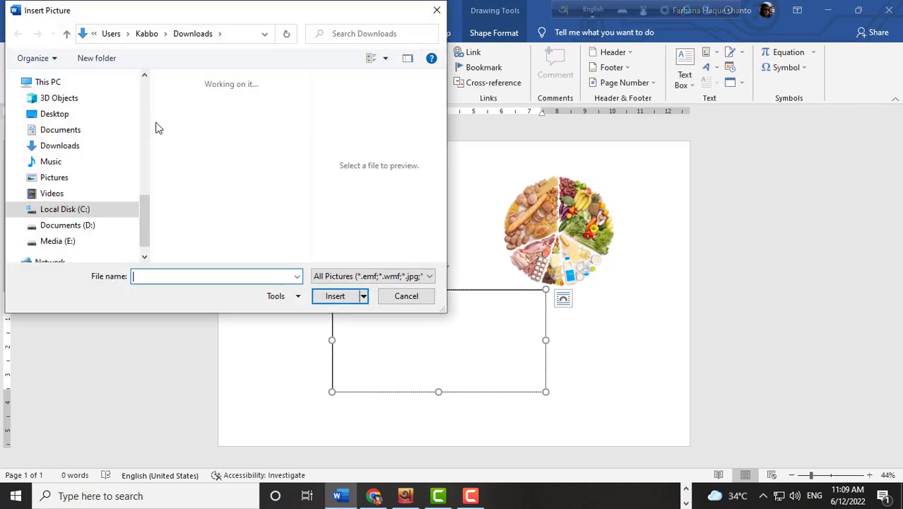
pyautogui.moveTo(306, 93); pyautogui.dragTo(310, 134)
pyautogui.click(240, 181)
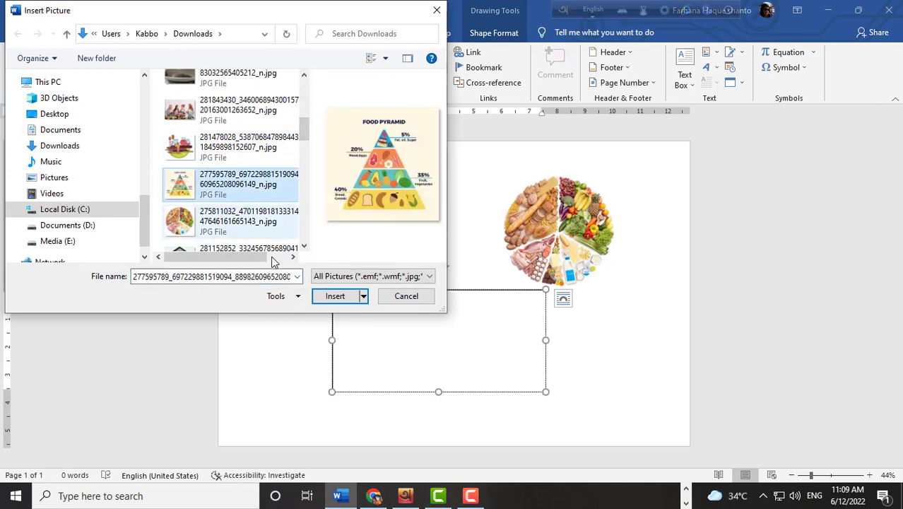
pyautogui.click(346, 296)
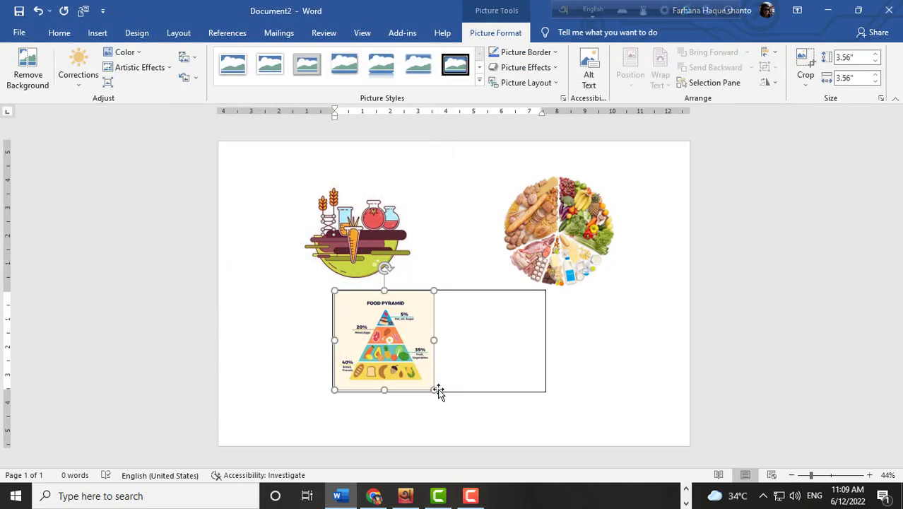
# Step: Resize the text box to about 4.38" by 4.71" around the enlarged food pyramid and move it between and below the other two pictures
pyautogui.click(544, 390)
pyautogui.moveTo(544, 391); pyautogui.dragTo(447, 393)
pyautogui.click(397, 369)
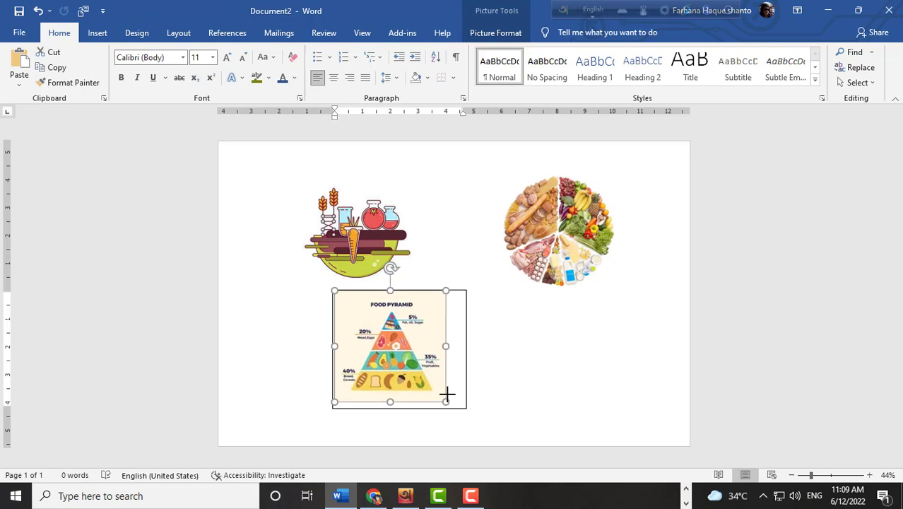
pyautogui.click(466, 407)
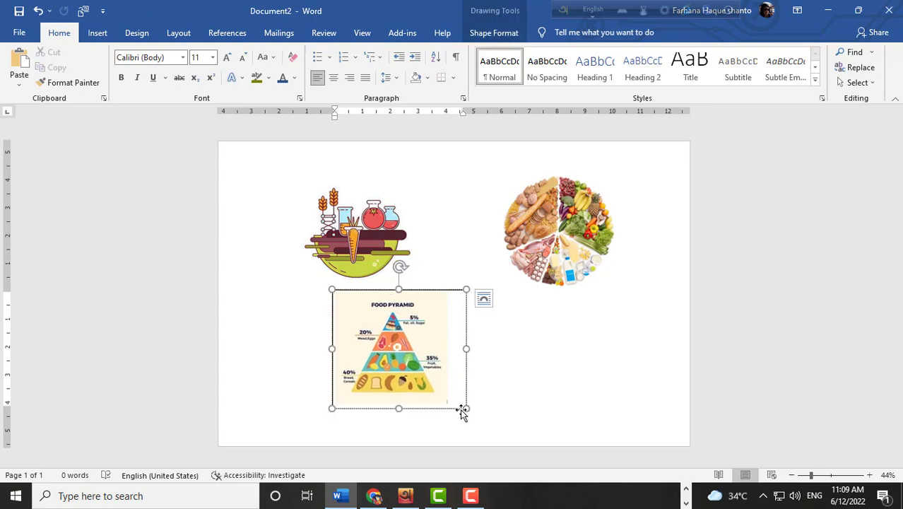
pyautogui.moveTo(459, 409)
pyautogui.mouseDown()
pyautogui.moveTo(520, 407)
pyautogui.moveTo(419, 409)
pyautogui.moveTo(498, 415)
pyautogui.mouseUp()
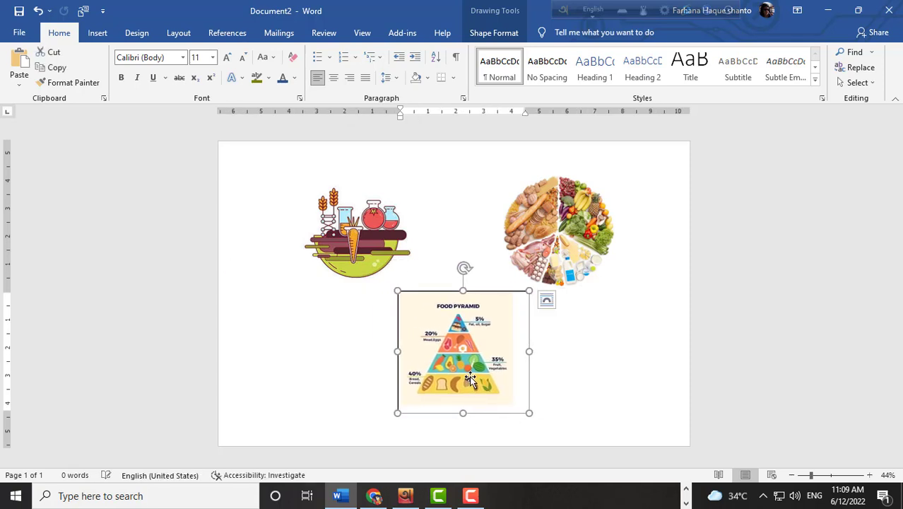
# Step: Apply a preset shape style without an outline to the text box holding the food pyramid
pyautogui.click(493, 33)
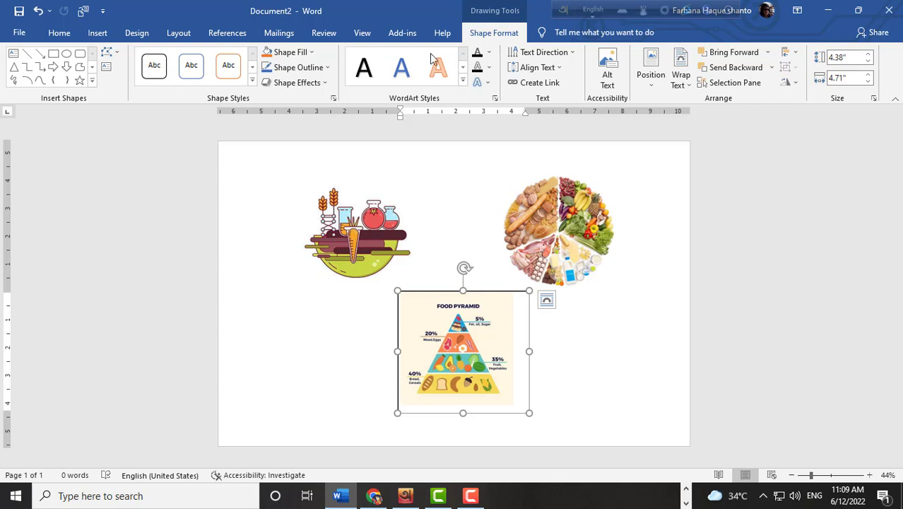
pyautogui.click(252, 82)
pyautogui.click(183, 333)
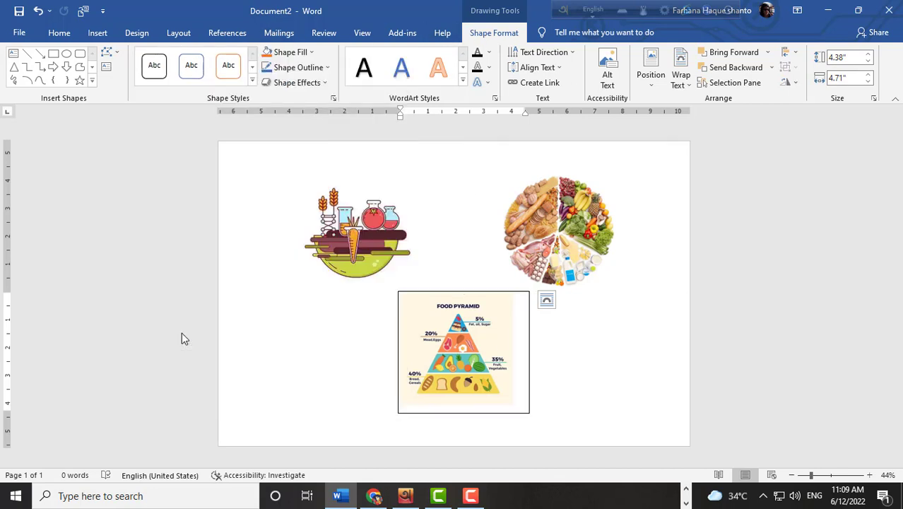
pyautogui.click(603, 363)
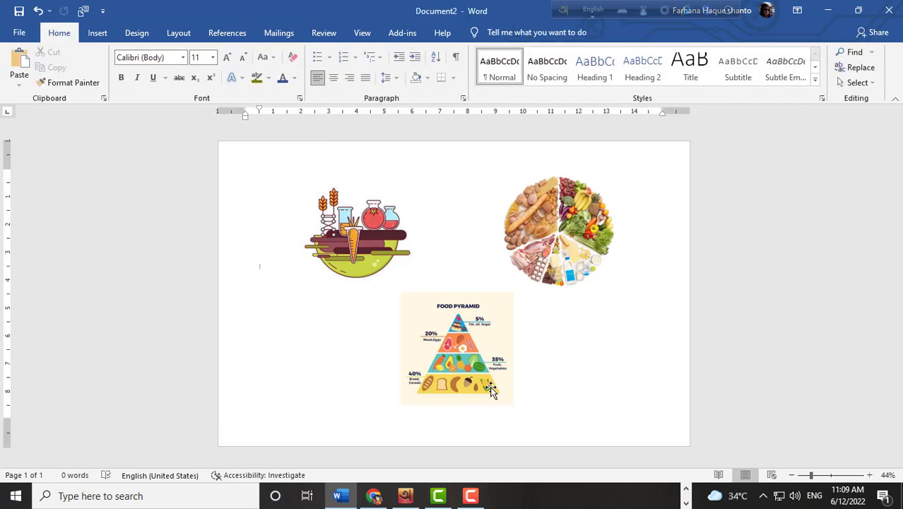
# Step: Arrange the three pictures in a triangle, with the food bowl and circular picture above and the food pyramid centered below
pyautogui.click(507, 400)
pyautogui.moveTo(520, 415)
pyautogui.mouseDown()
pyautogui.moveTo(582, 411)
pyautogui.moveTo(468, 409)
pyautogui.moveTo(541, 421)
pyautogui.moveTo(494, 421)
pyautogui.moveTo(512, 421)
pyautogui.mouseUp()
pyautogui.click(503, 240)
pyautogui.moveTo(503, 240); pyautogui.dragTo(585, 241)
pyautogui.moveTo(354, 238)
pyautogui.mouseDown()
pyautogui.moveTo(392, 238)
pyautogui.moveTo(346, 233)
pyautogui.mouseUp()
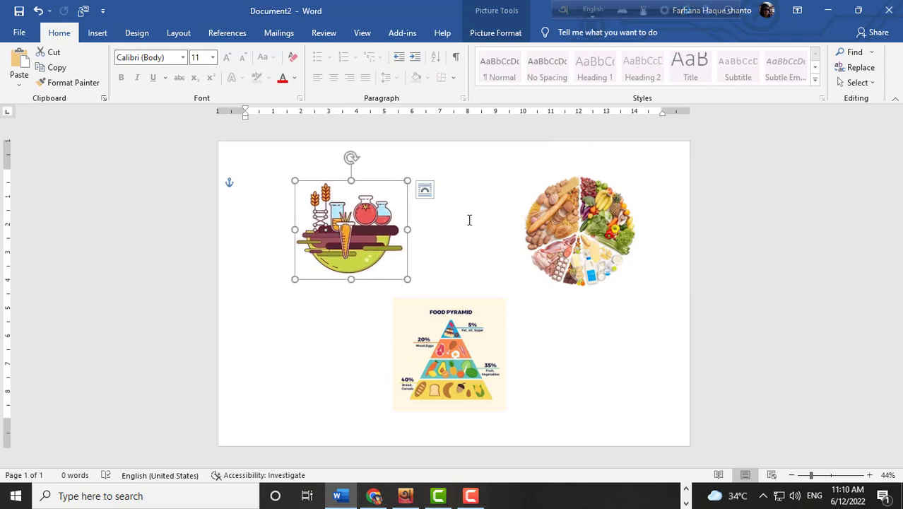
pyautogui.click(597, 248)
pyautogui.moveTo(597, 247); pyautogui.dragTo(589, 247)
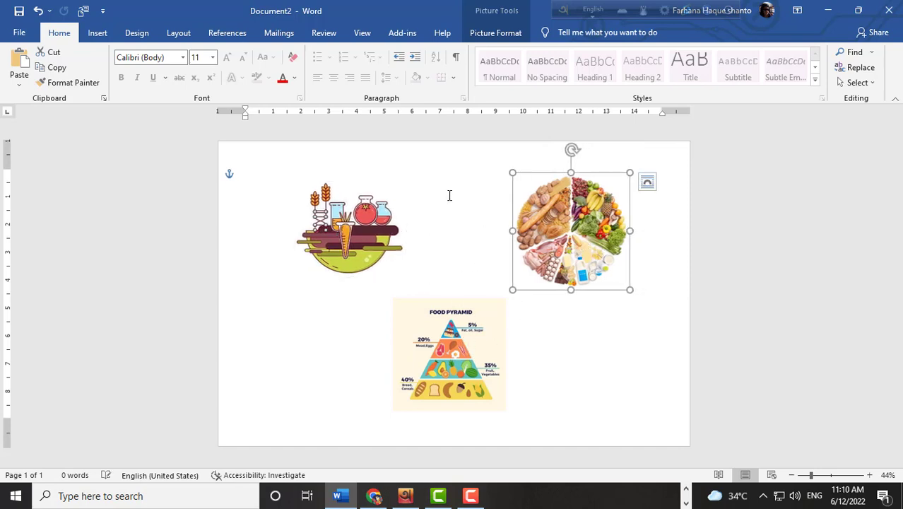
pyautogui.click(805, 251)
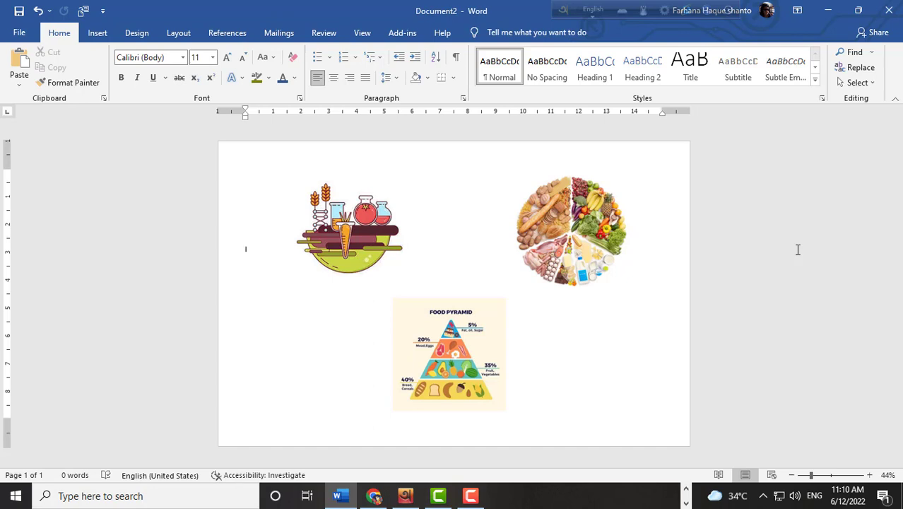
pyautogui.click(469, 495)
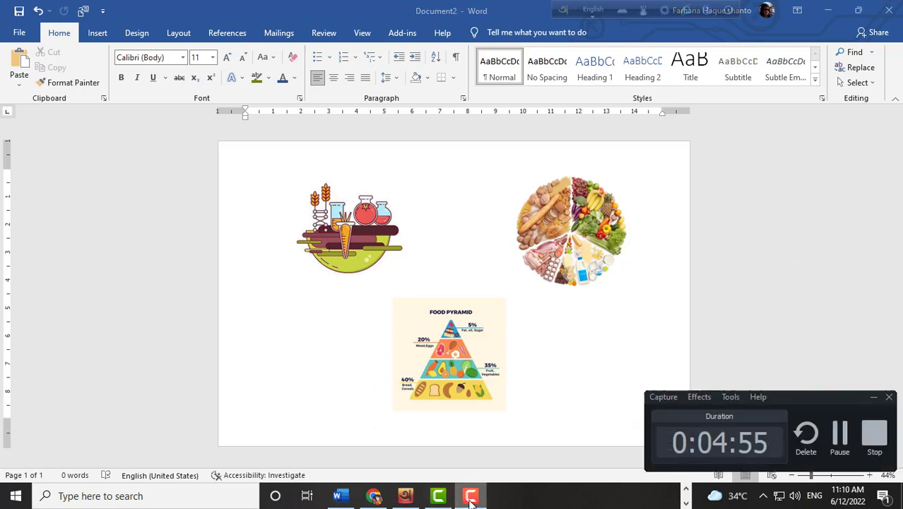